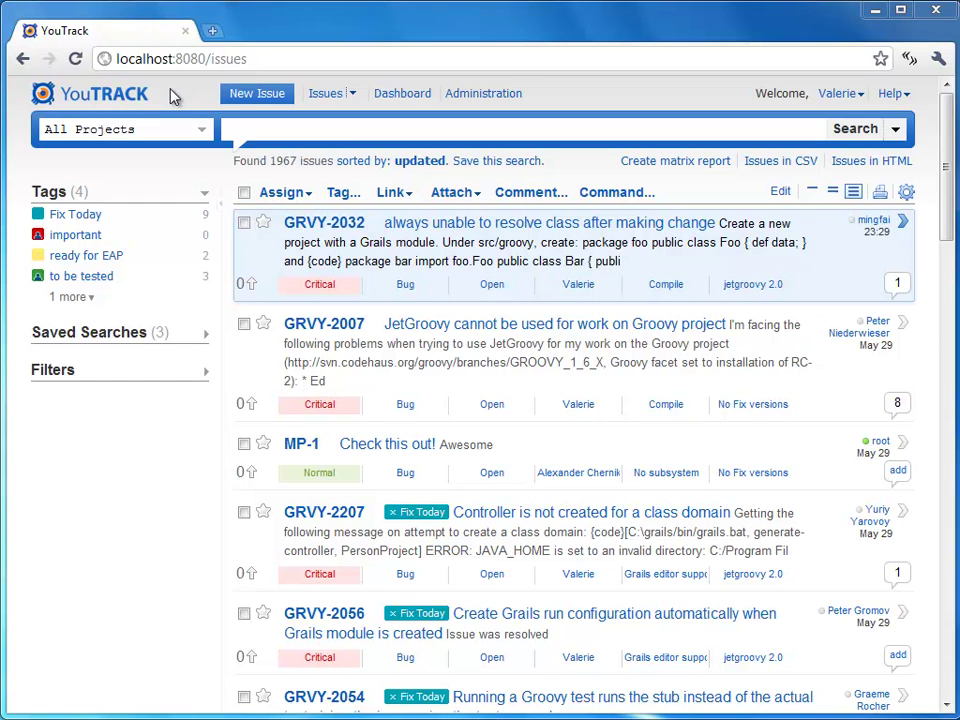
Go to YouTrack's Administration area to see the Projects list
click(489, 97)
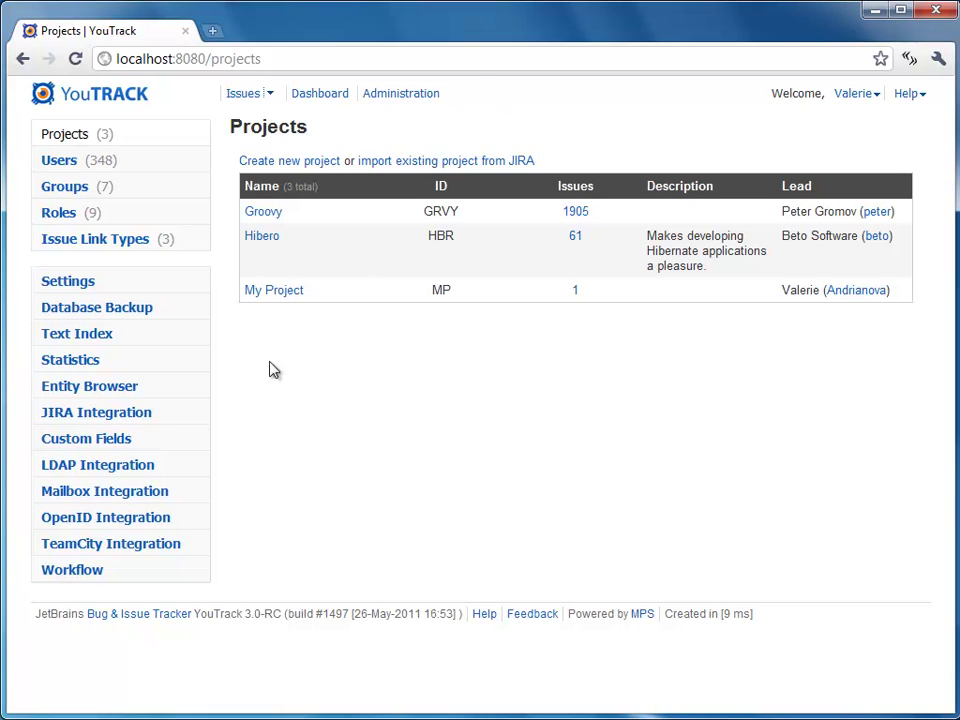
Check the duplicates workflow's rules and projects, then open the Groovy project's workflow settings
click(84, 574)
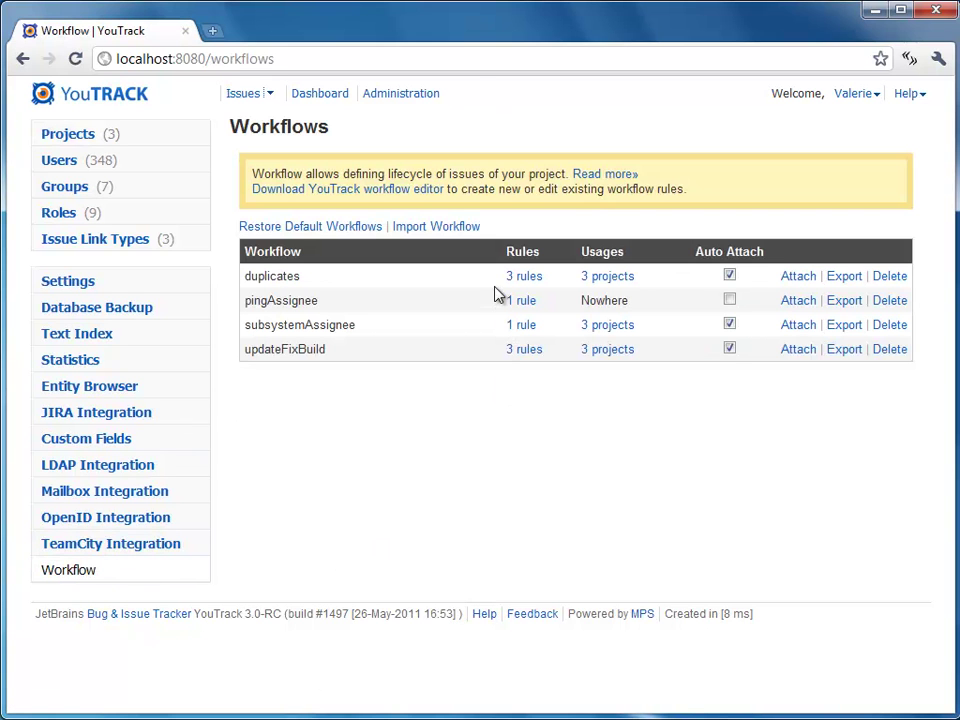
click(527, 281)
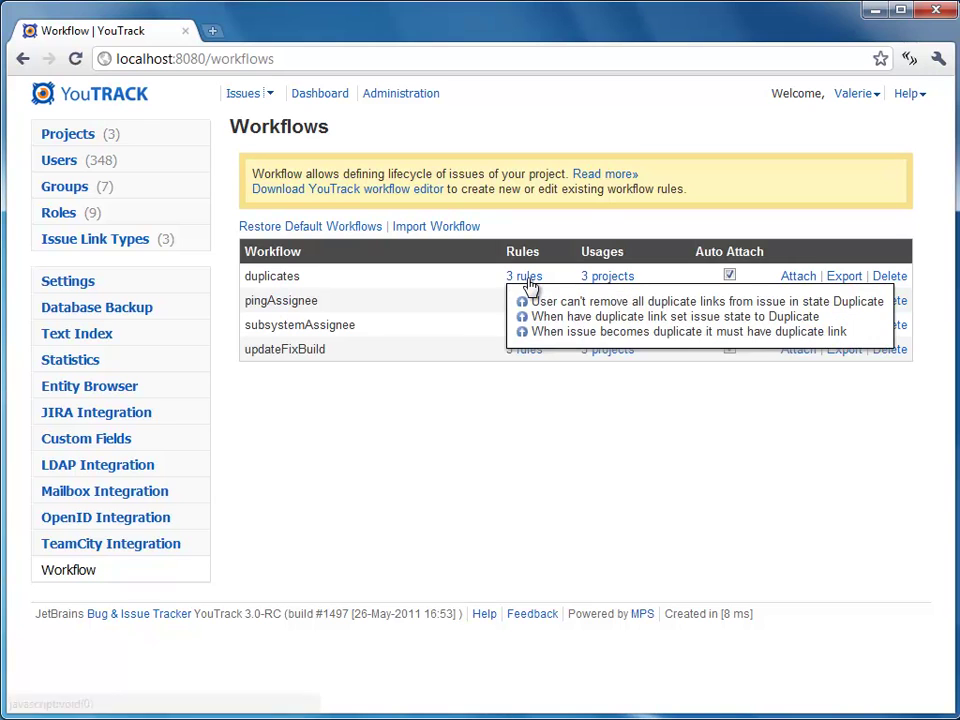
click(610, 282)
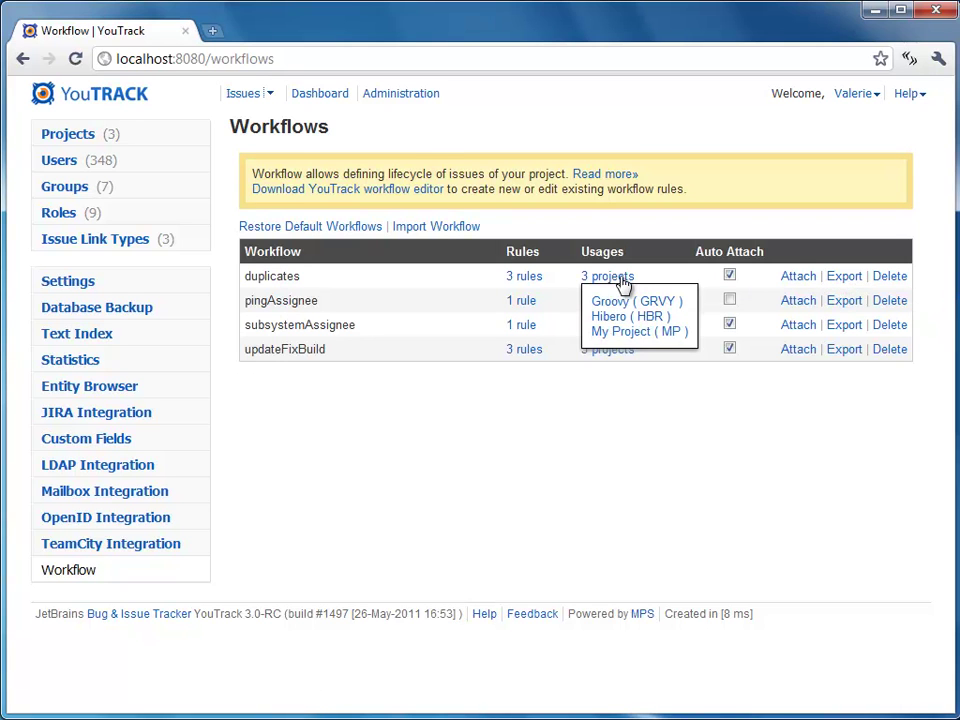
click(621, 303)
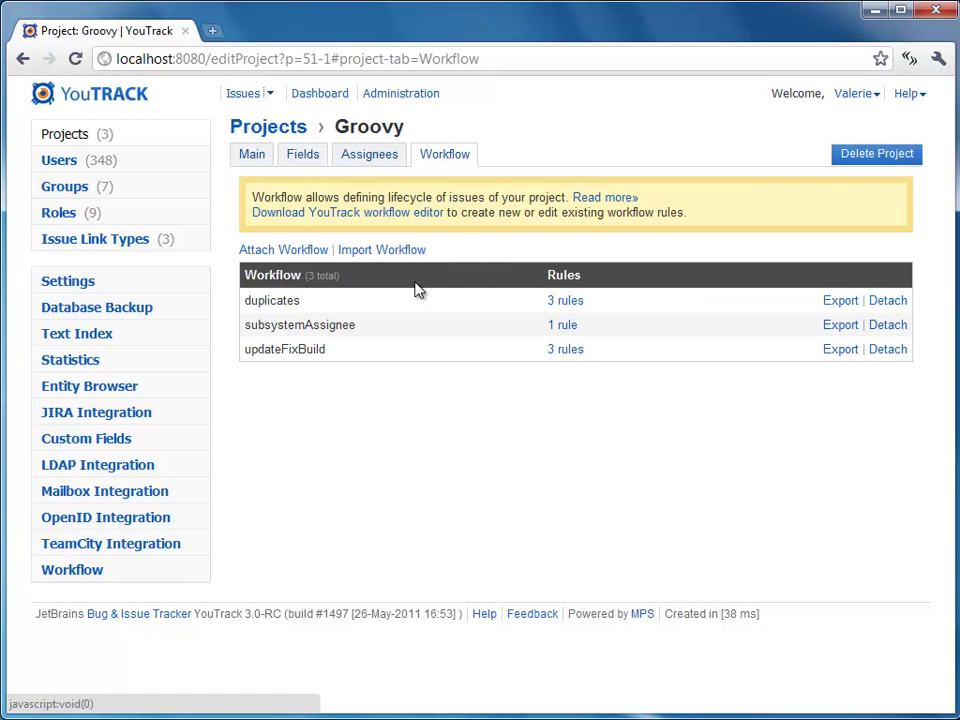
click(559, 300)
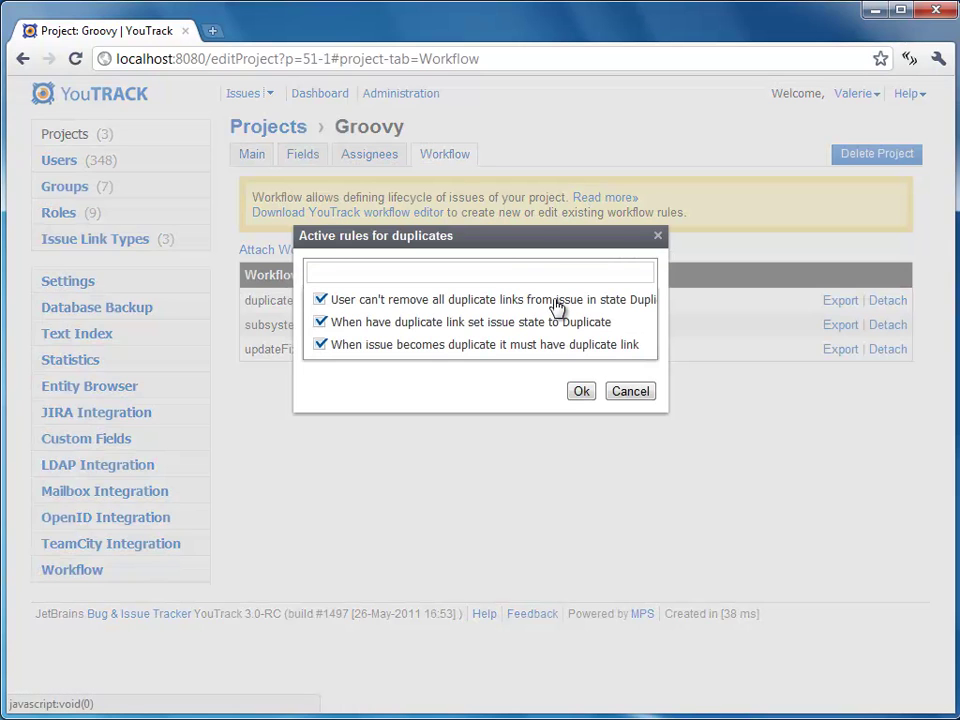
click(628, 393)
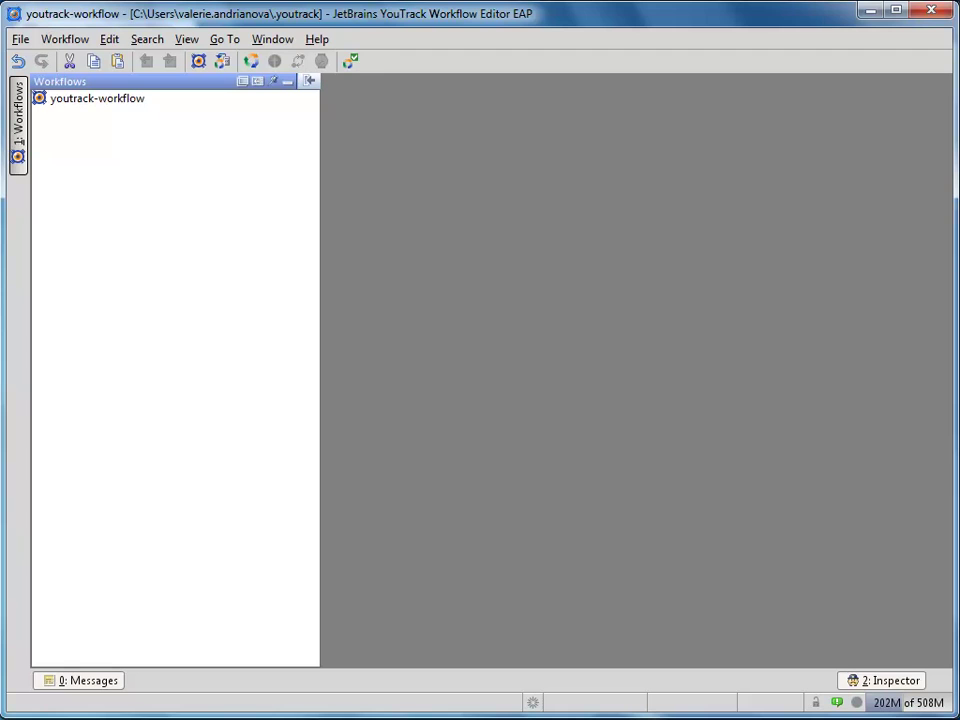
click(199, 63)
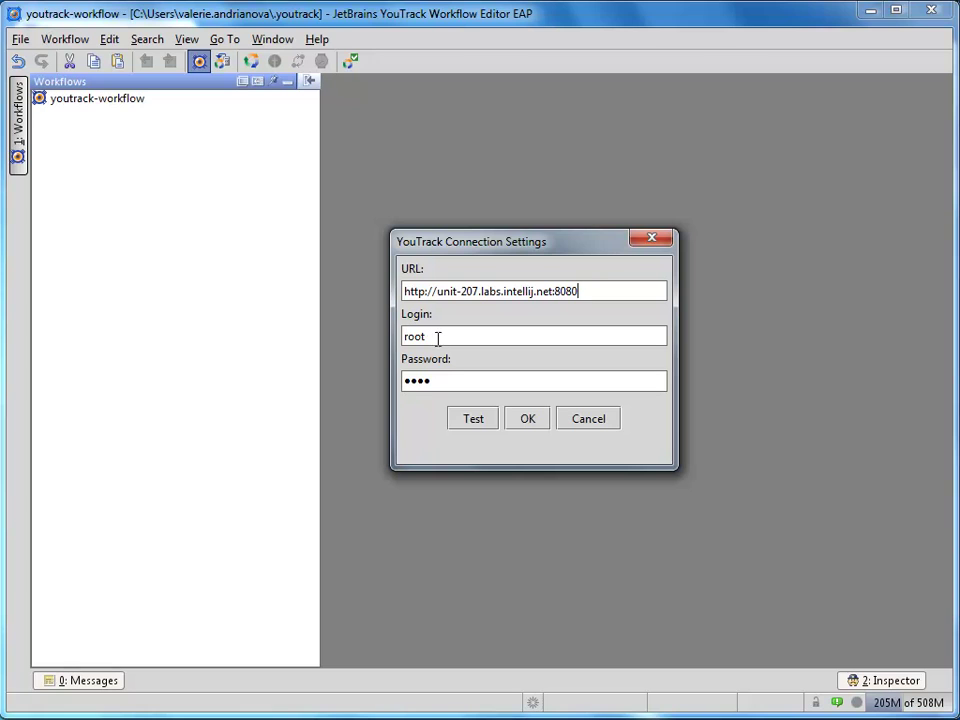
click(473, 420)
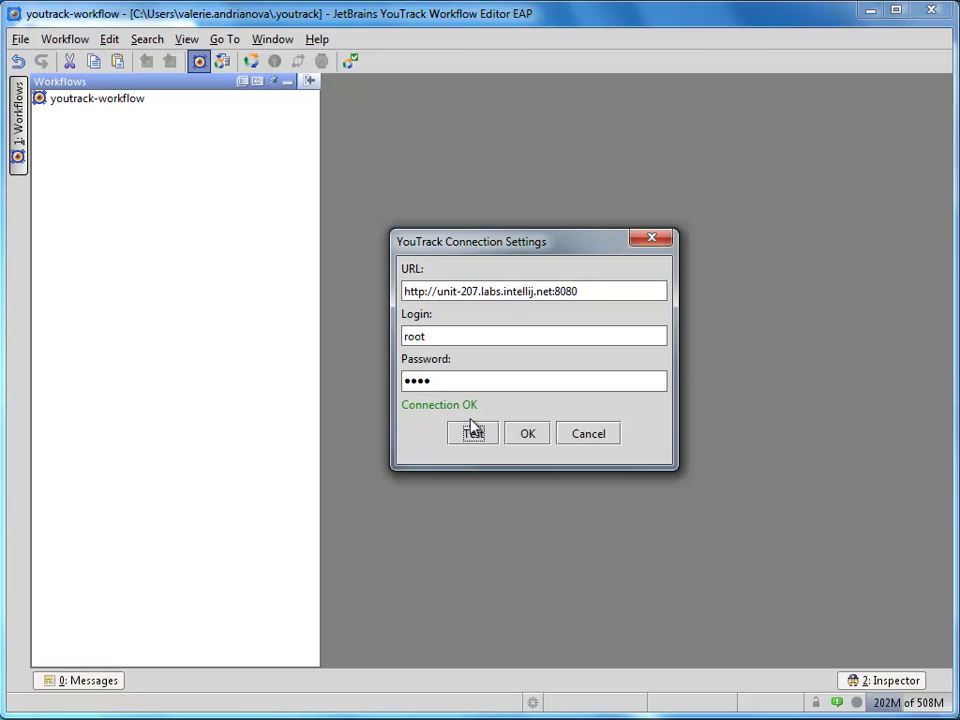
click(526, 440)
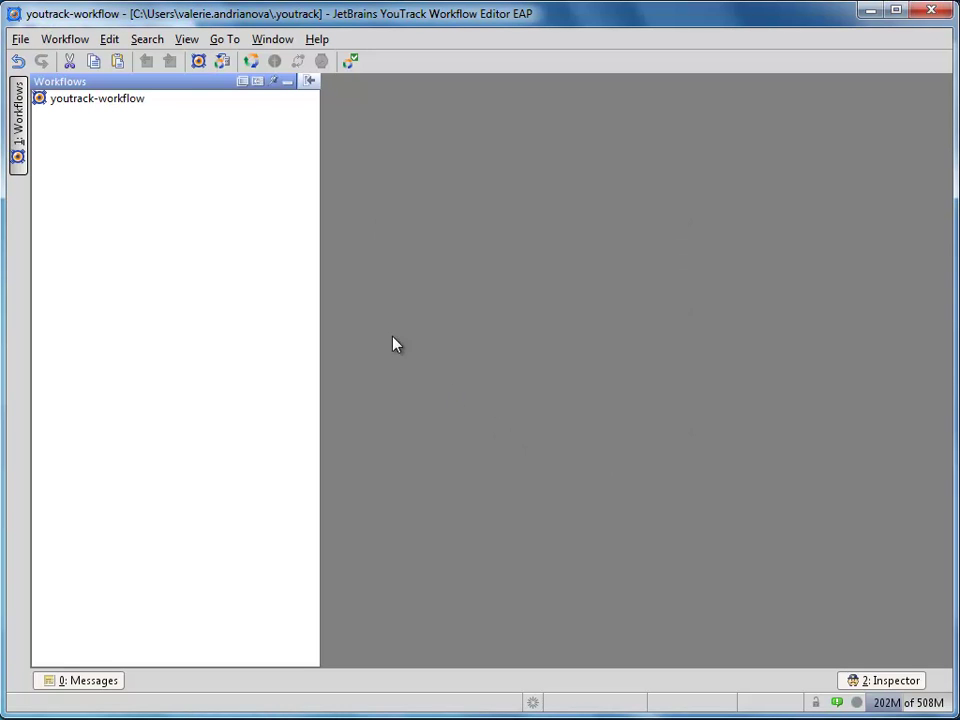
Download the server's four workflows and create a new workflow named newWorkflow
click(222, 61)
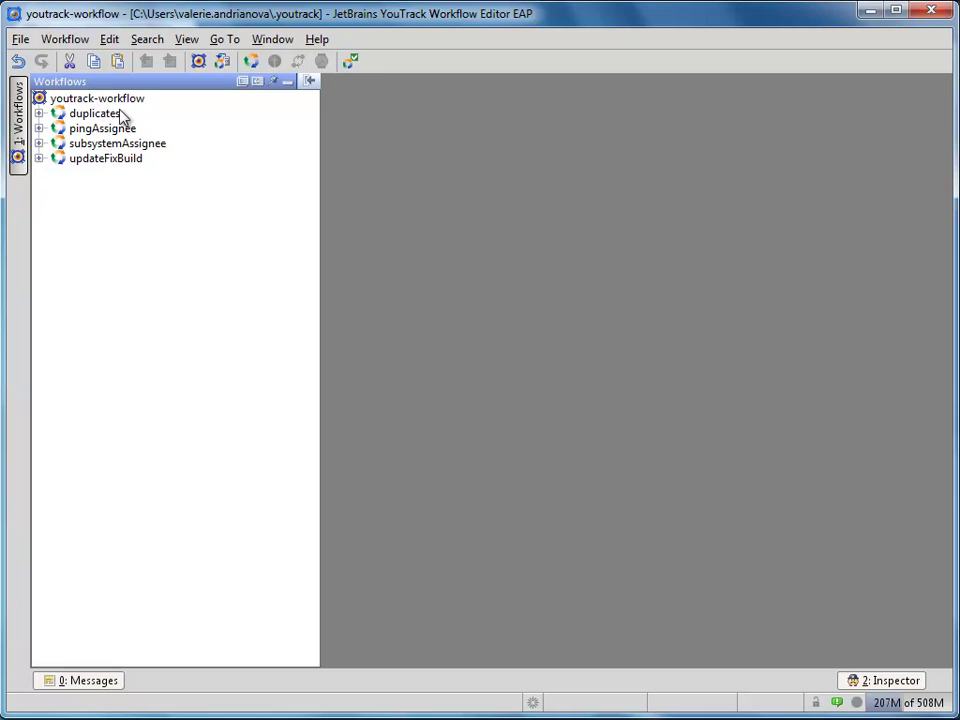
click(250, 63)
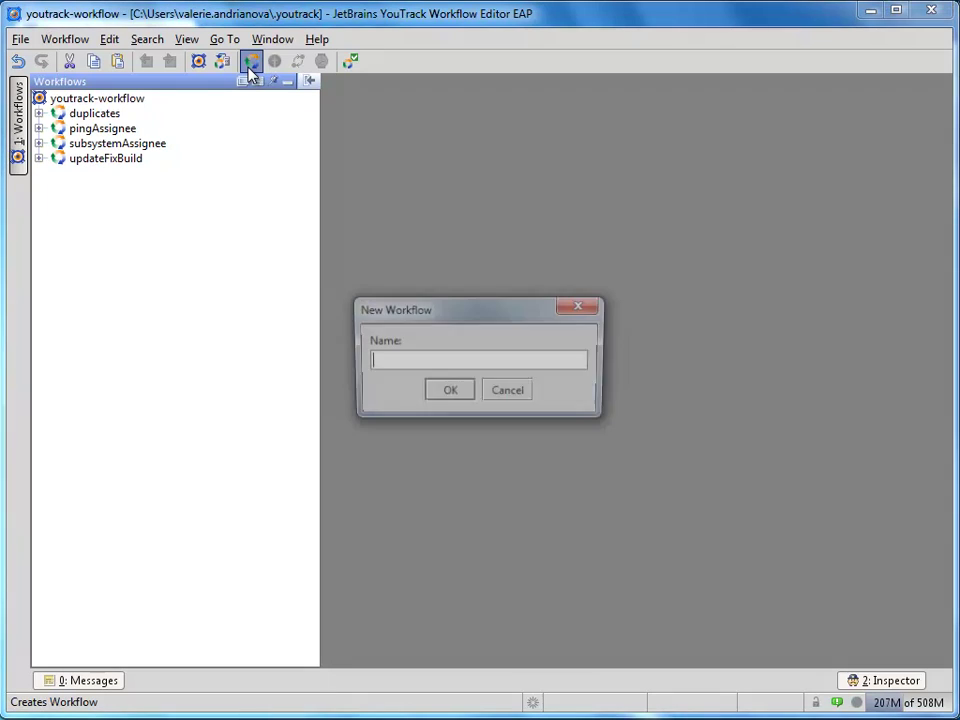
text(newWorkflow)
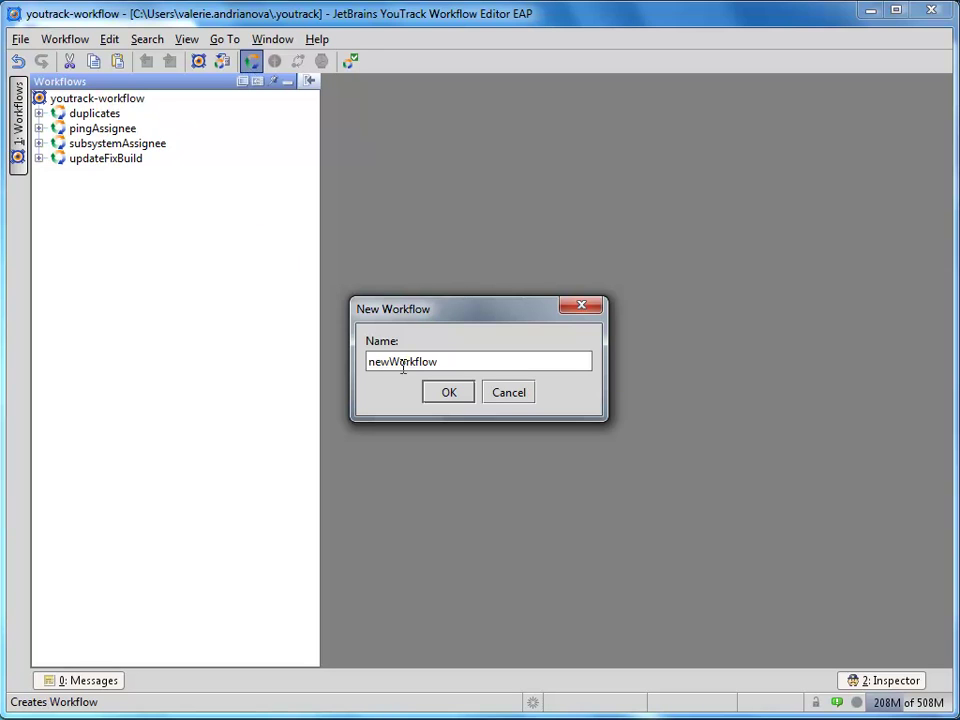
click(447, 393)
Create a stateless rule under newWorkflow from its context menu
right_click(95, 130)
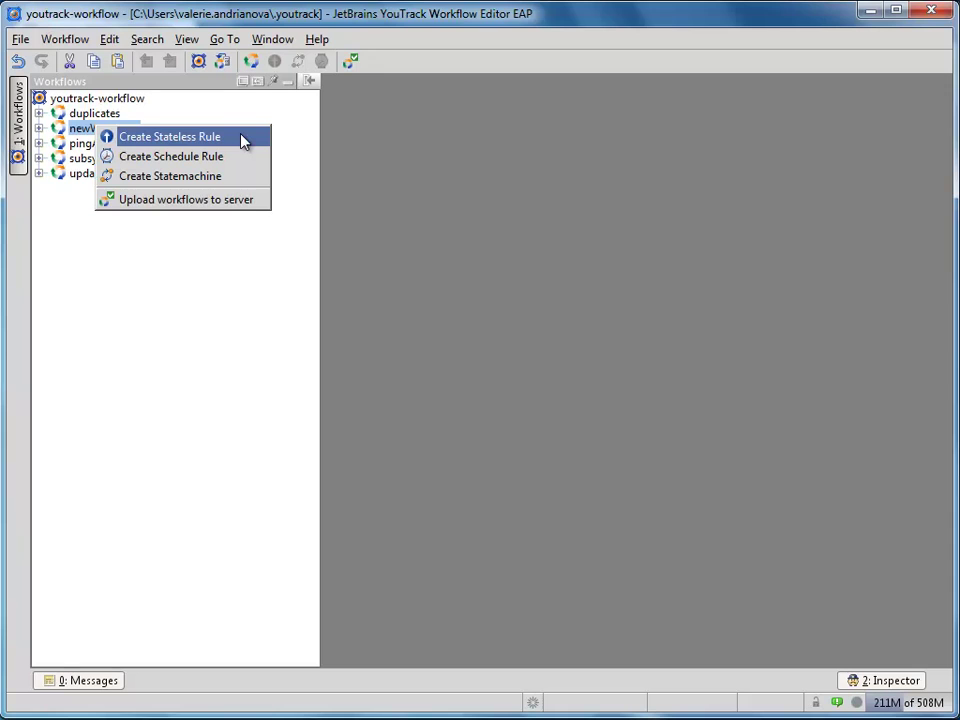
click(243, 141)
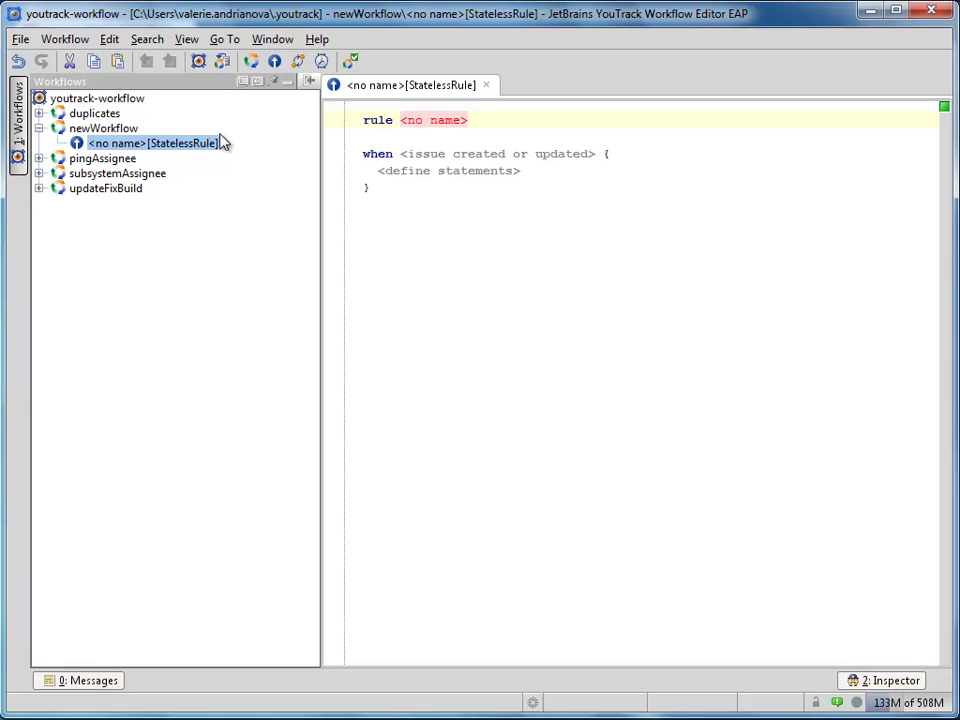
Name the rule 'Comment when won't fix' and trigger it on issue.State.becomes({Won't fix})
text(Comment)
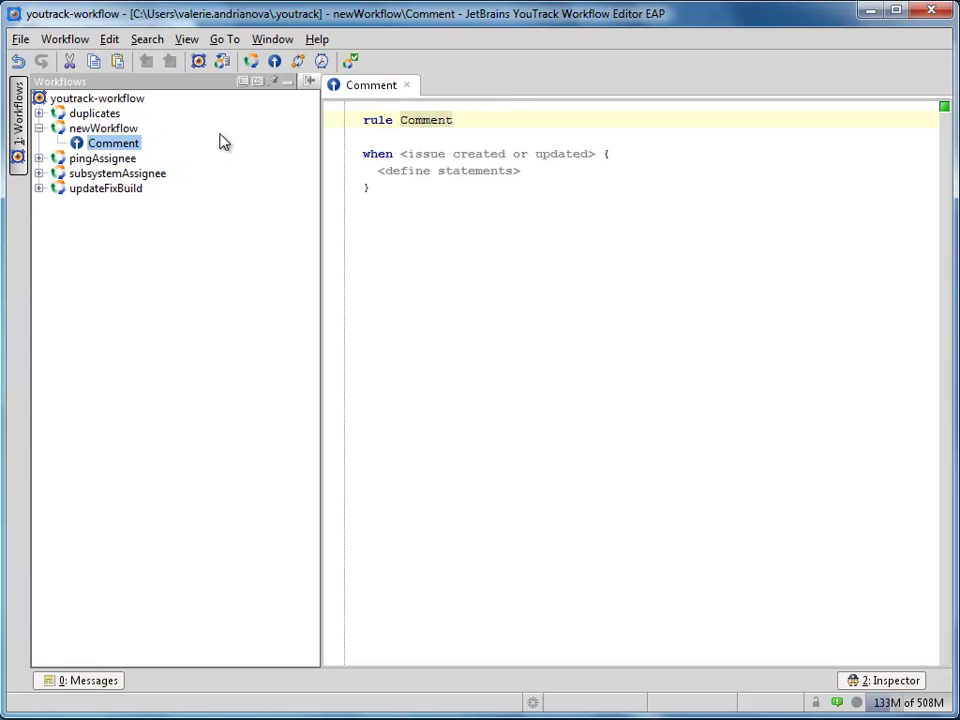
text( when)
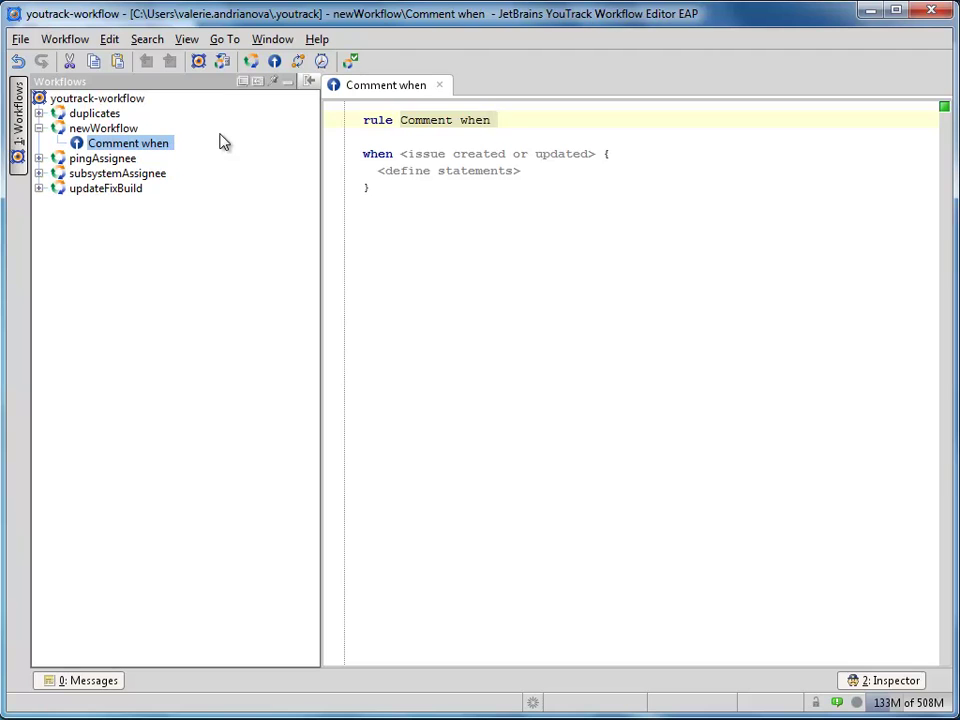
text( won't)
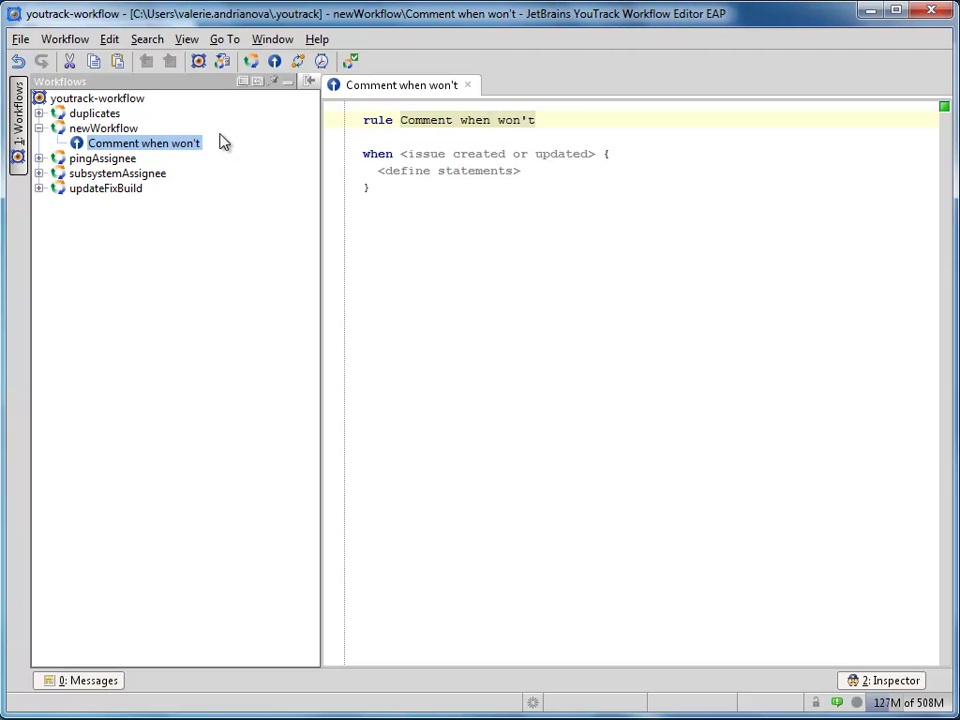
text( fix)
key(Tab)
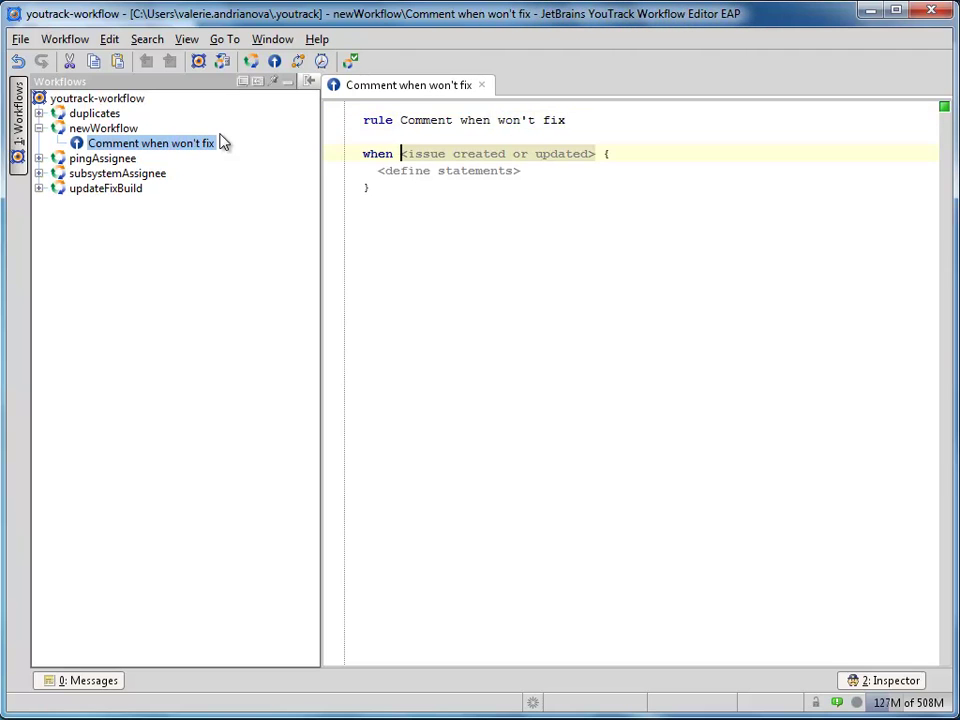
text(issue.)
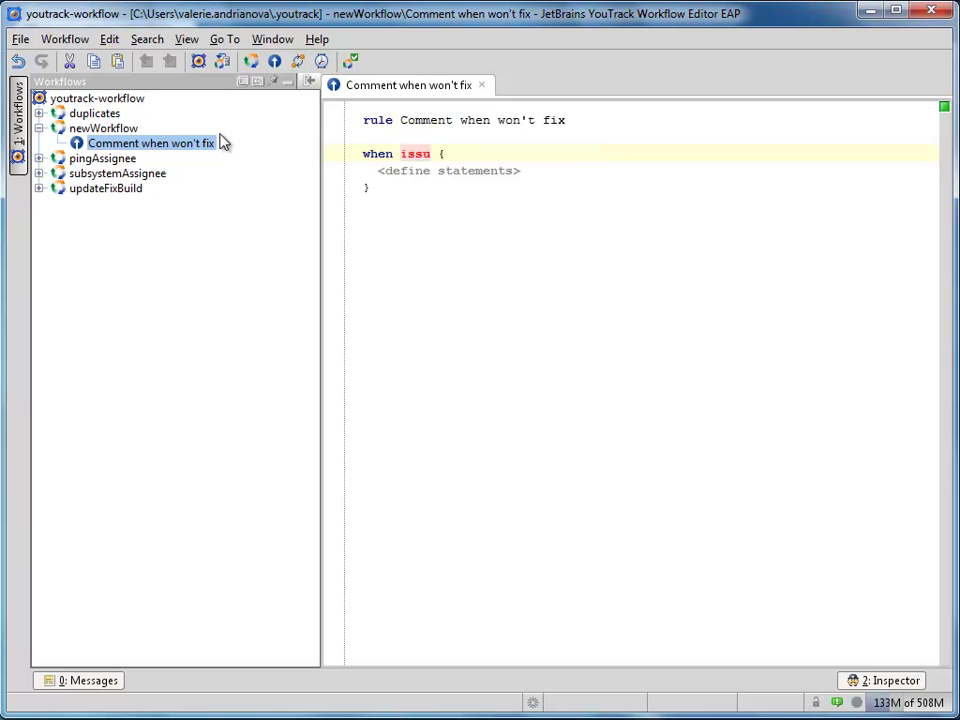
key(ctrl+space)
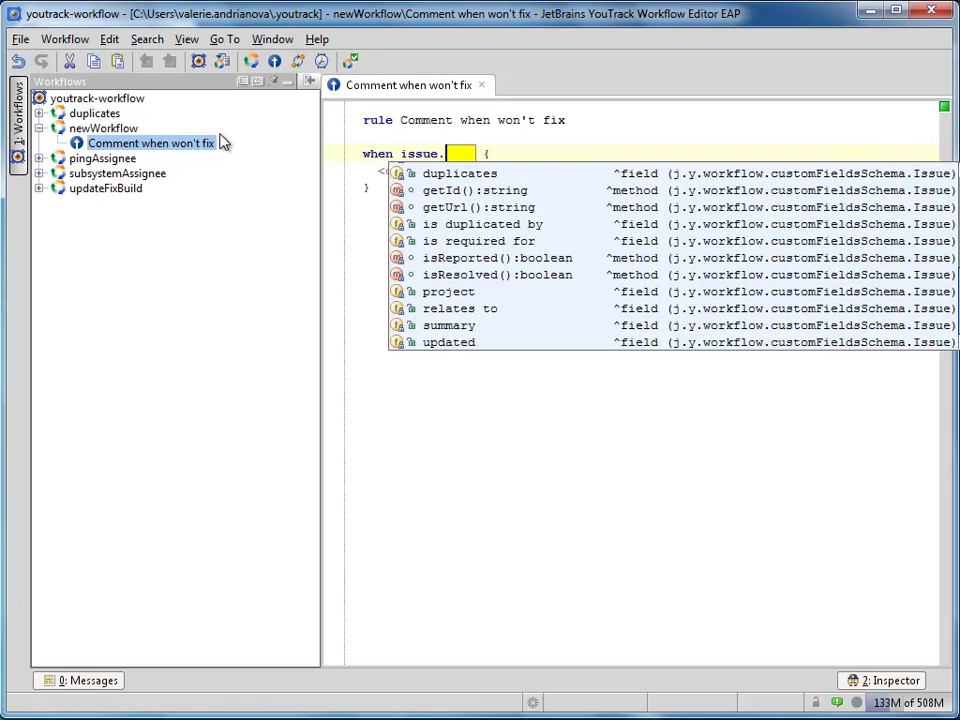
text(St)
key(Return)
text(.b)
key(Return)
key(ctrl+space)
text(W)
key(Return)
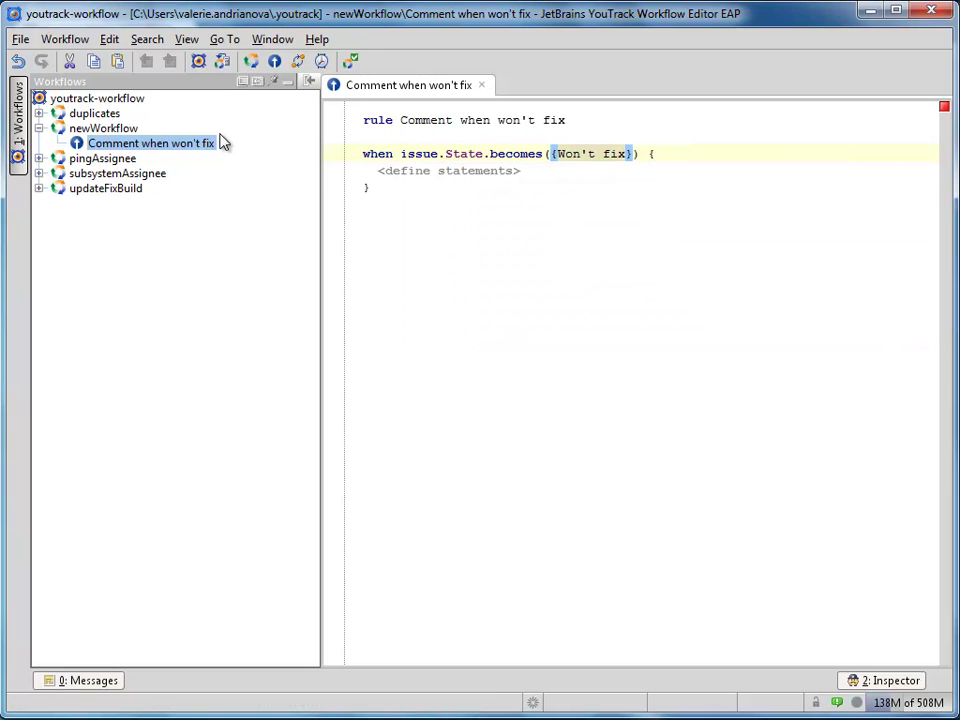
Add the statement assert comments.added.isNotEmpty to the rule
key(Tab)
key(ctrl+space)
text(as)
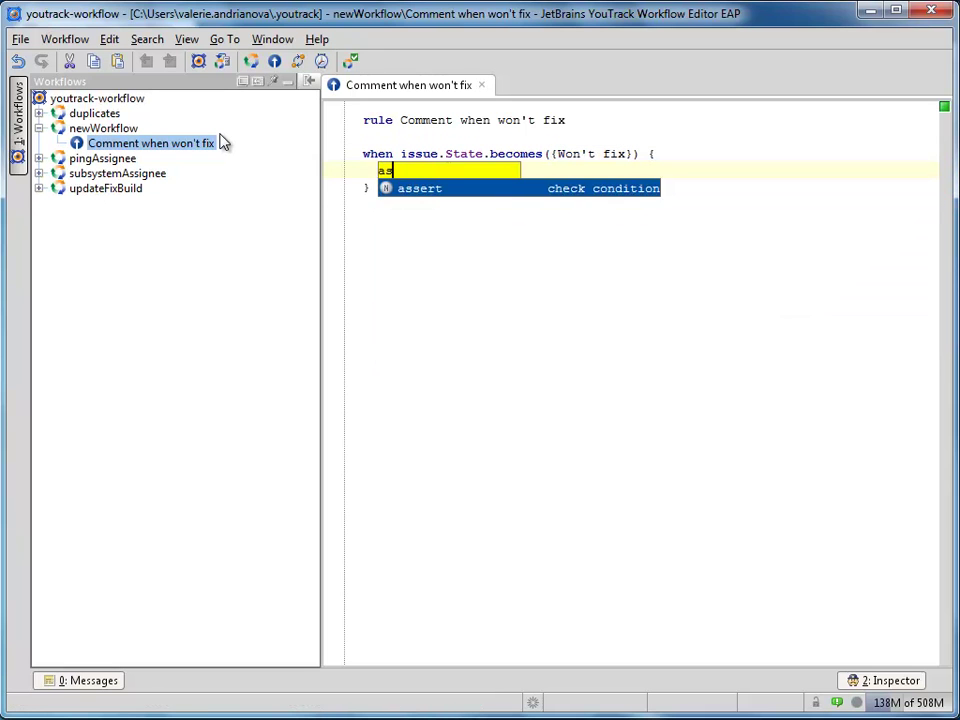
key(Return)
key(ctrl+space)
text(com)
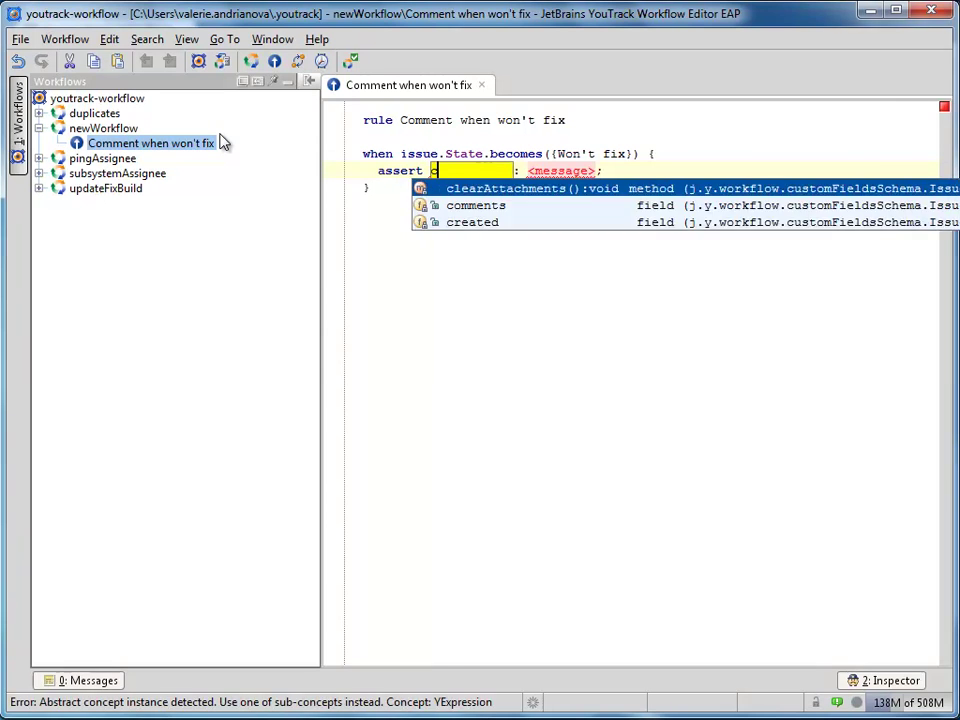
key(Return)
text(.ad)
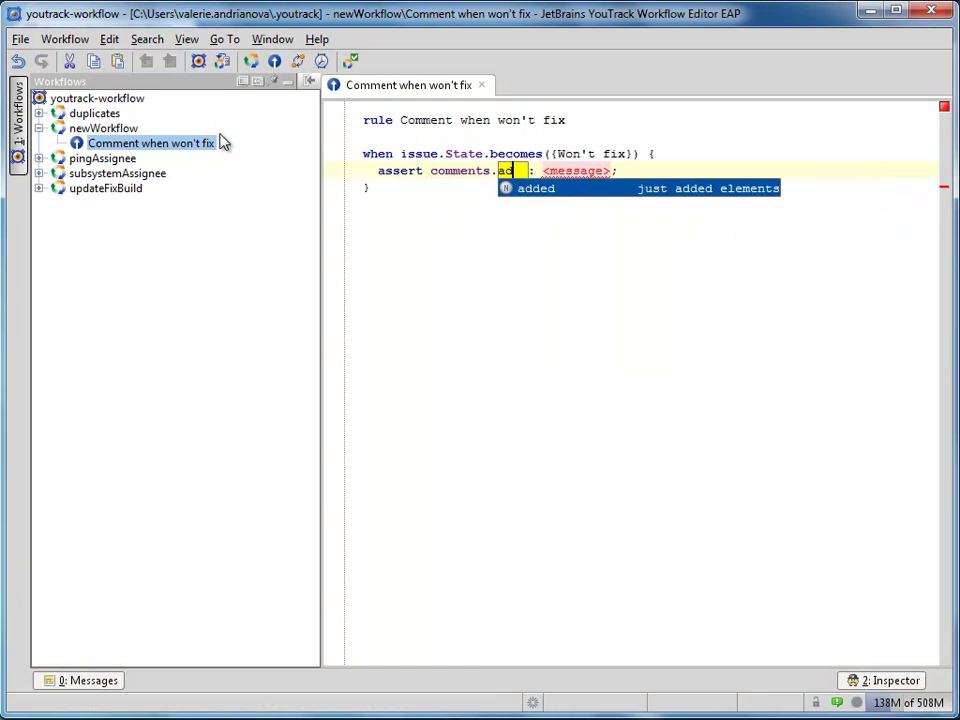
key(Return)
text(.i)
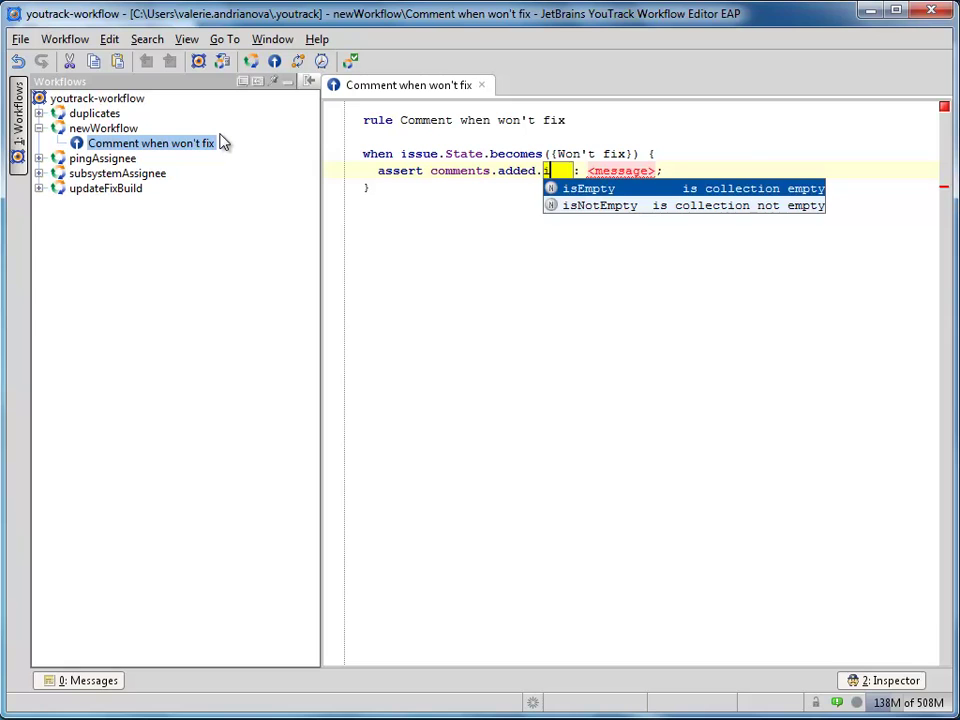
key(Down)
key(Return)
Set the assertion message to "Please, comment!"
key(Tab)
key(ctrl+space)
text(")
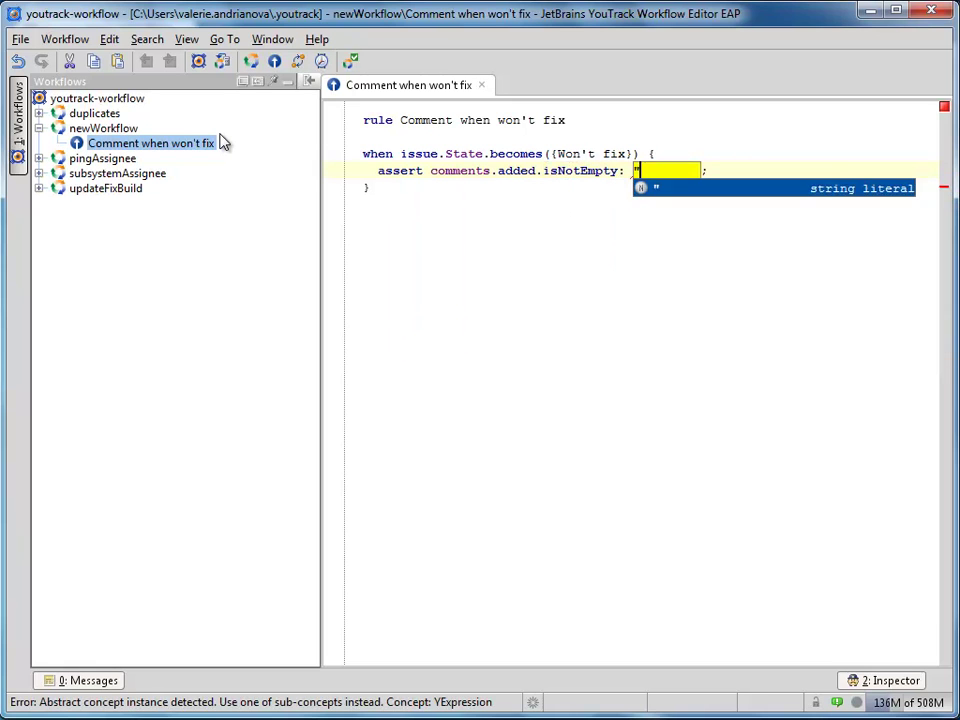
key(Return)
text(Please)
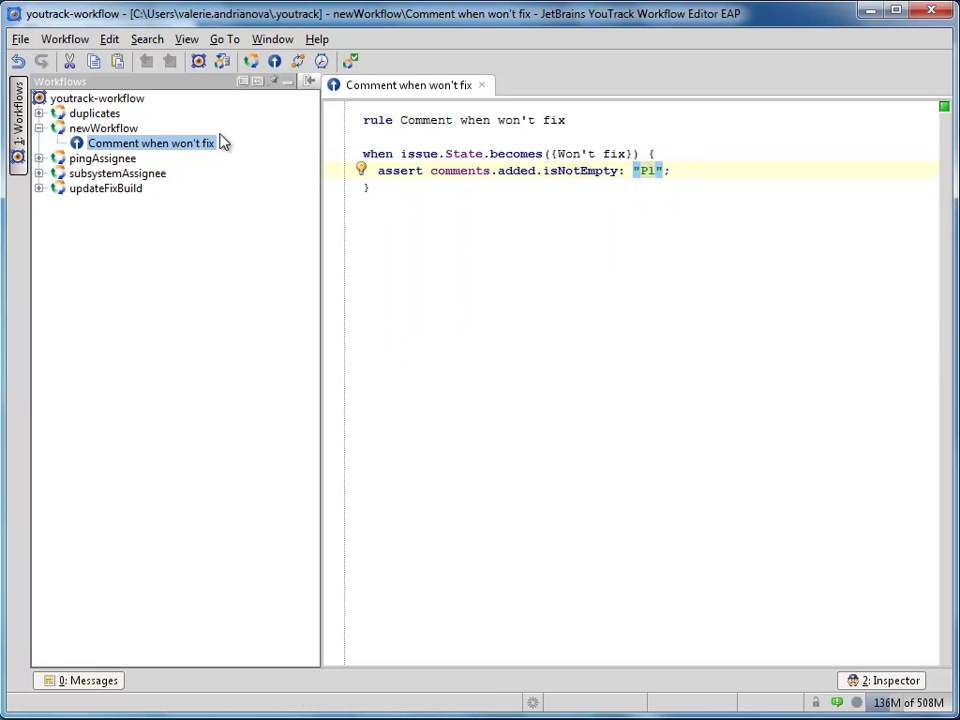
text(, )
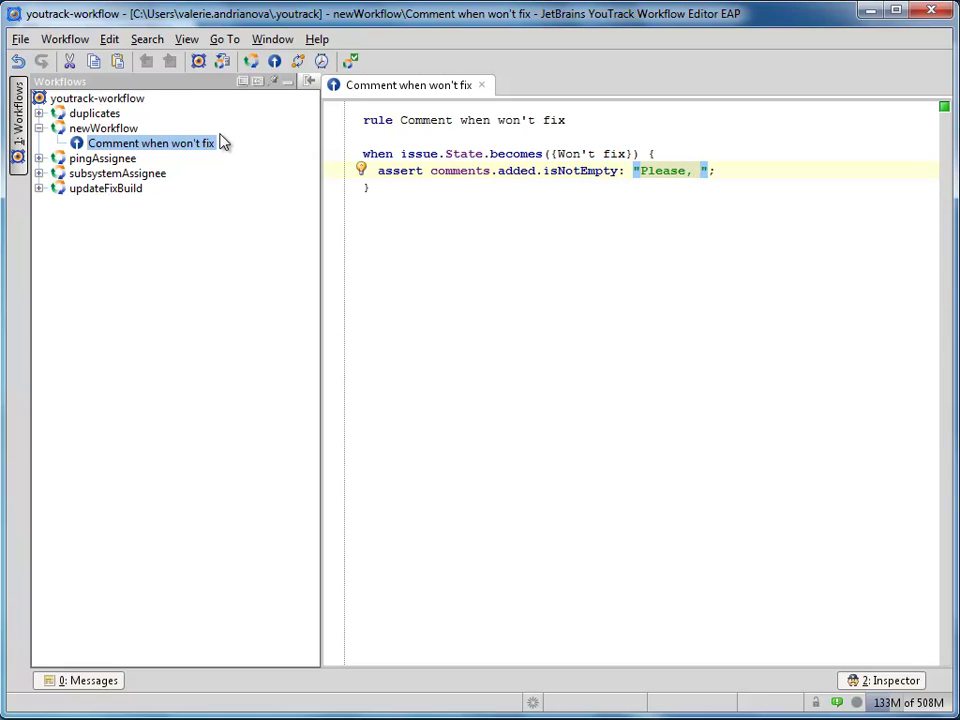
text(comment!)
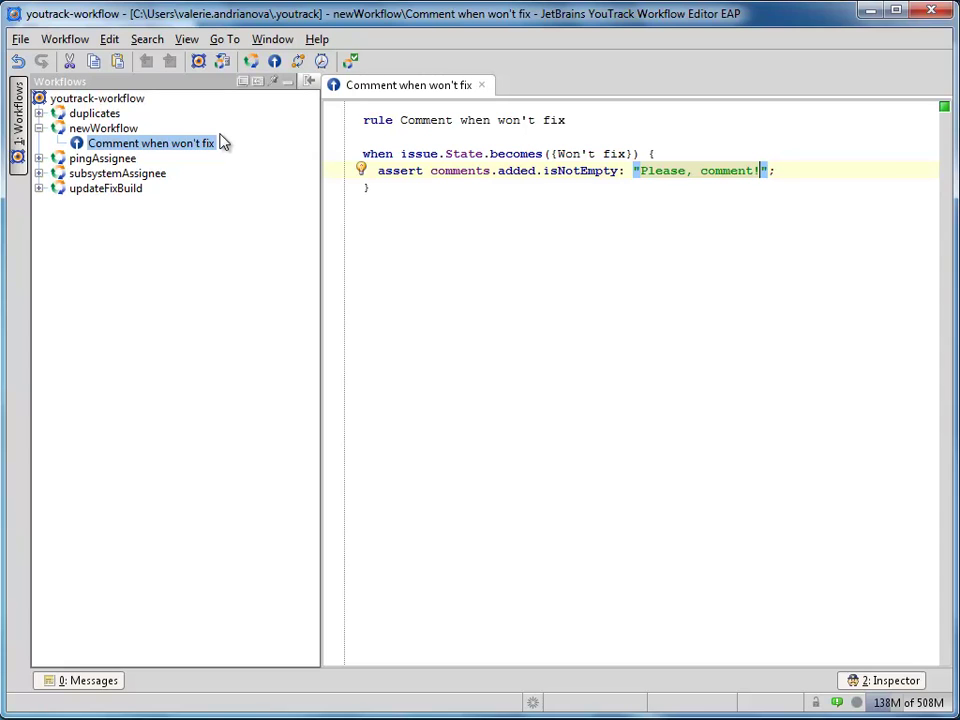
Upload the workflows to the server and attach newWorkflow to the Groovy project
click(346, 66)
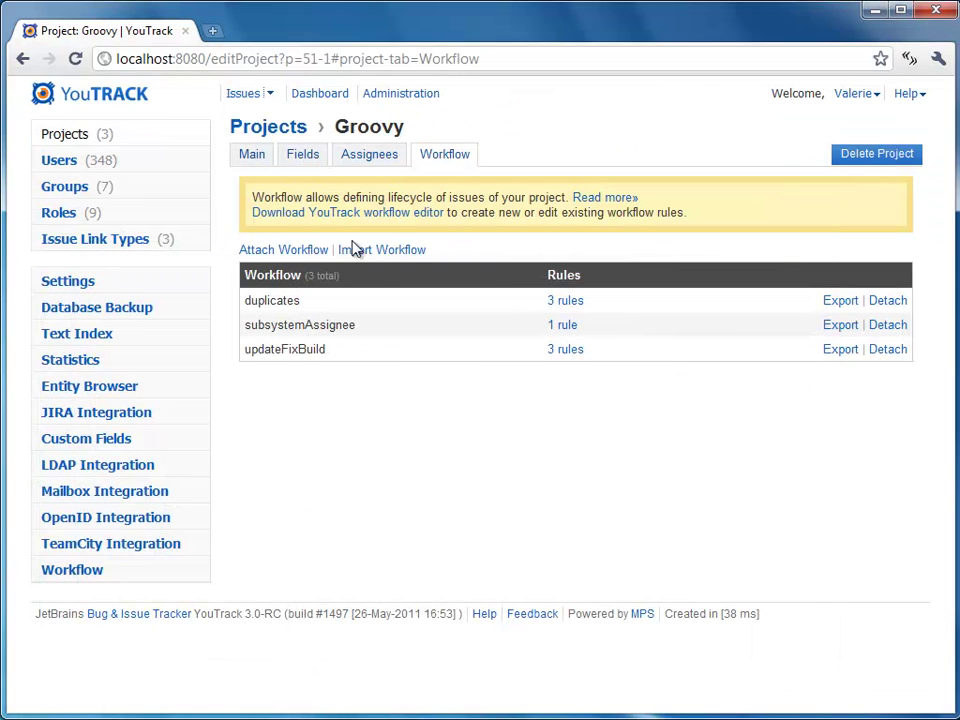
click(316, 252)
click(430, 306)
click(496, 423)
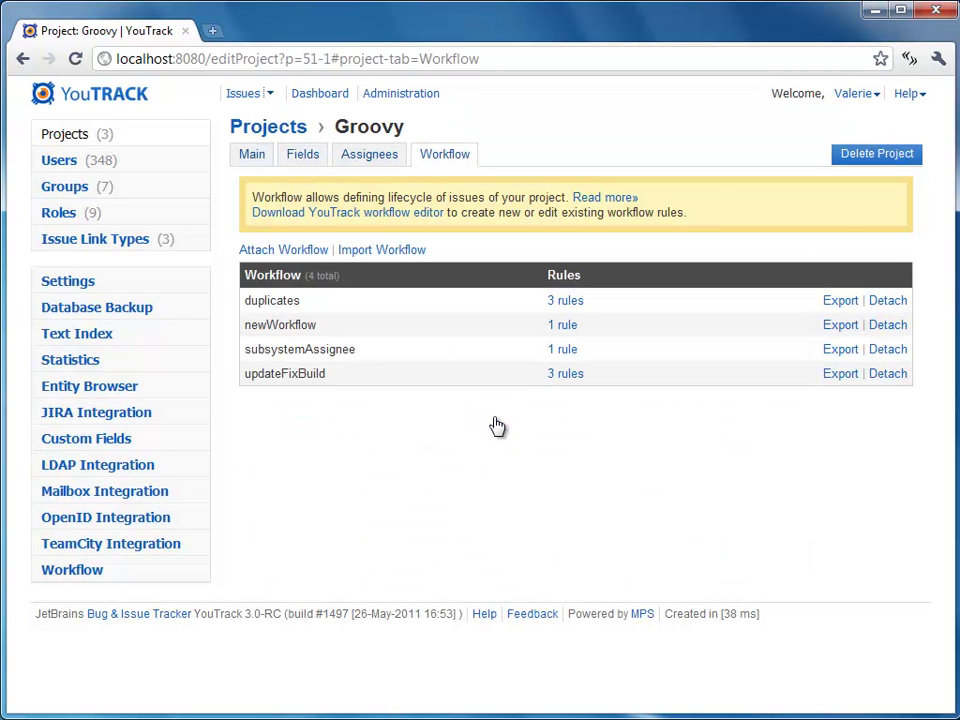
Show the issues list filtered to the Groovy project
click(241, 100)
click(195, 133)
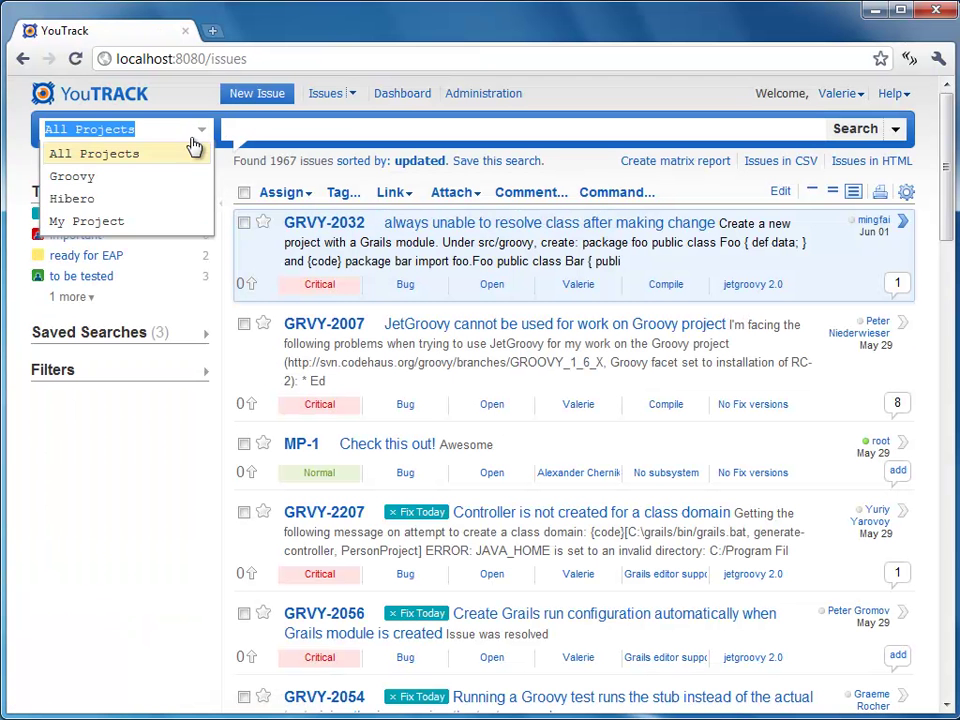
click(176, 178)
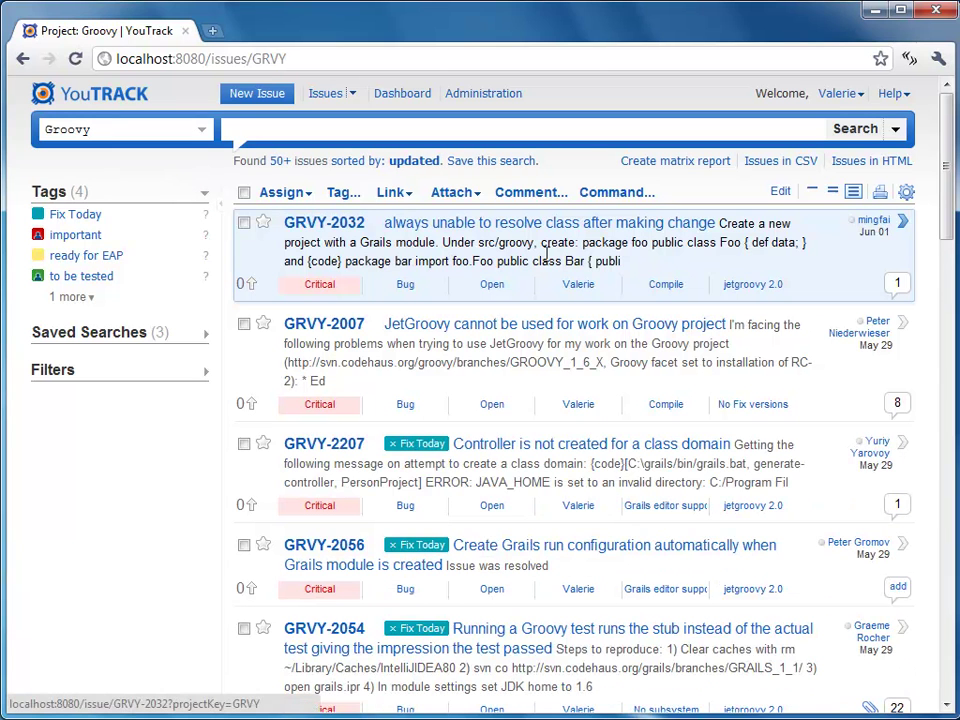
Set GRVY-2032 to Won't fix with the comment 'It is too boring.'
key(ctrl+alt+j)
text(state won)
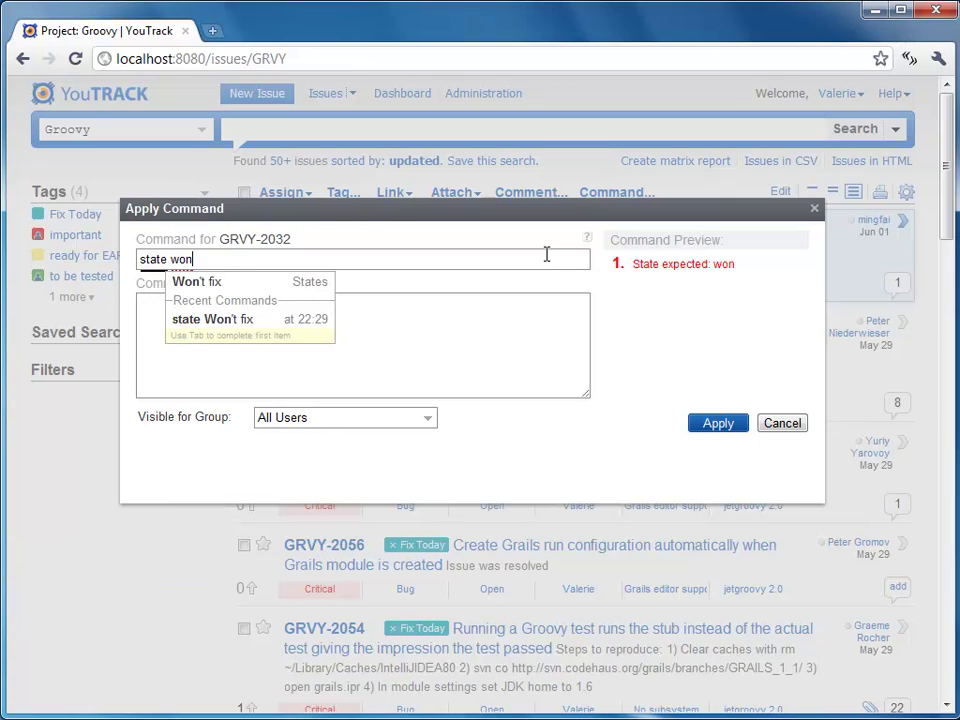
key(Tab)
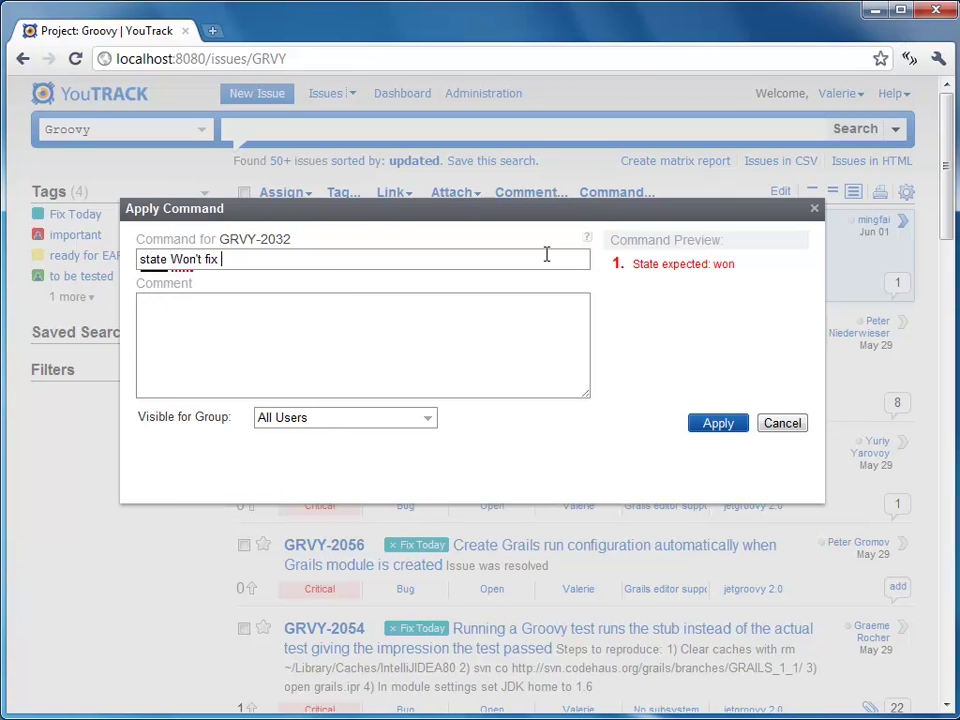
key(ctrl+Return)
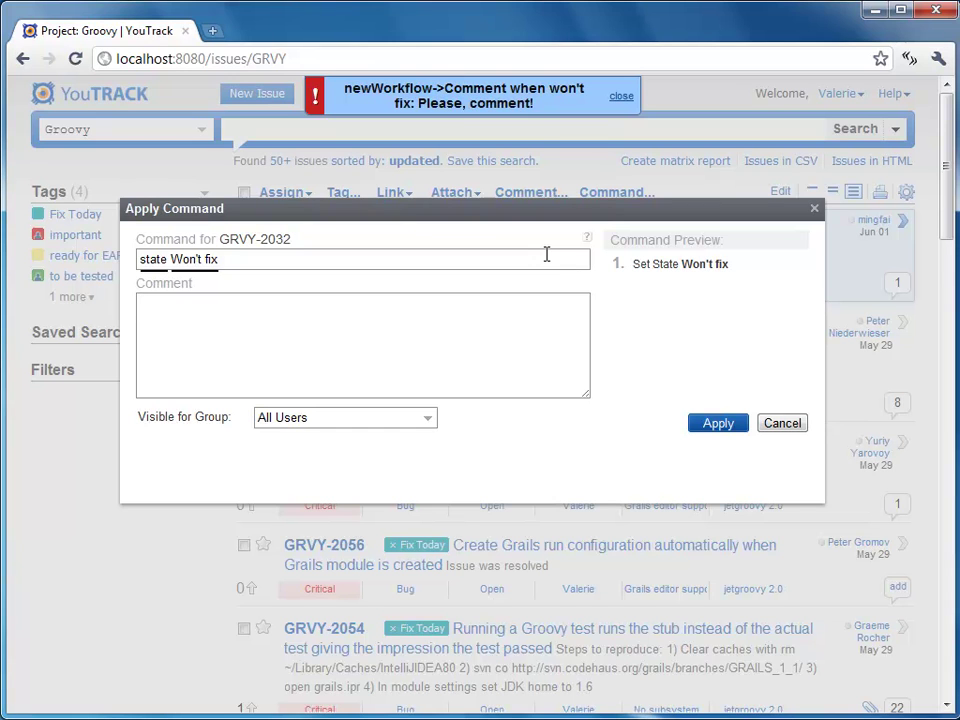
text(It is too boring.)
key(ctrl+Return)
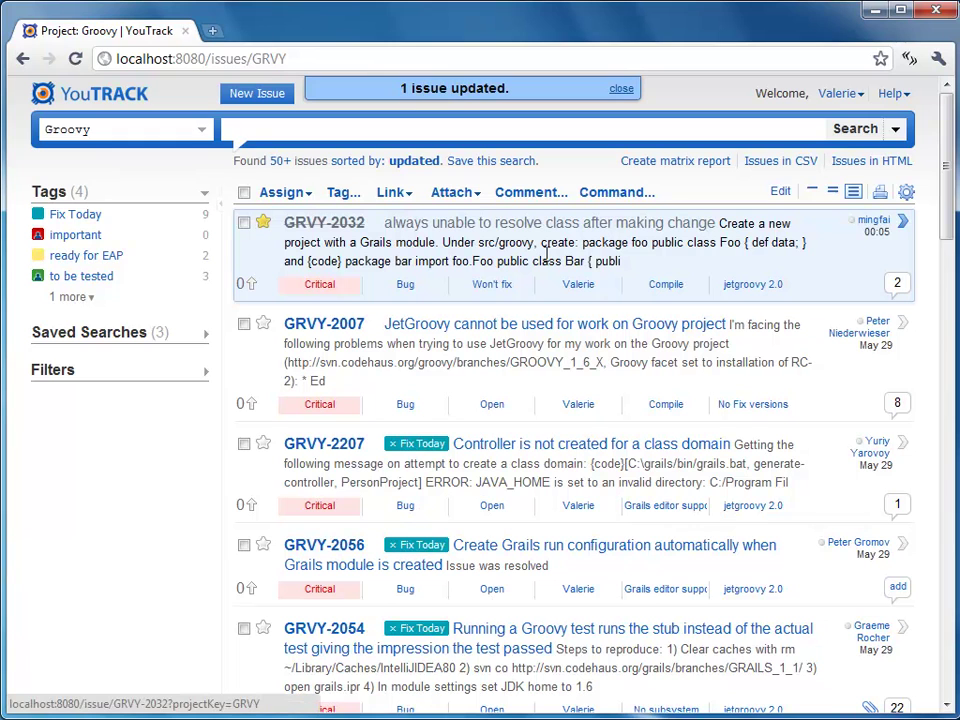